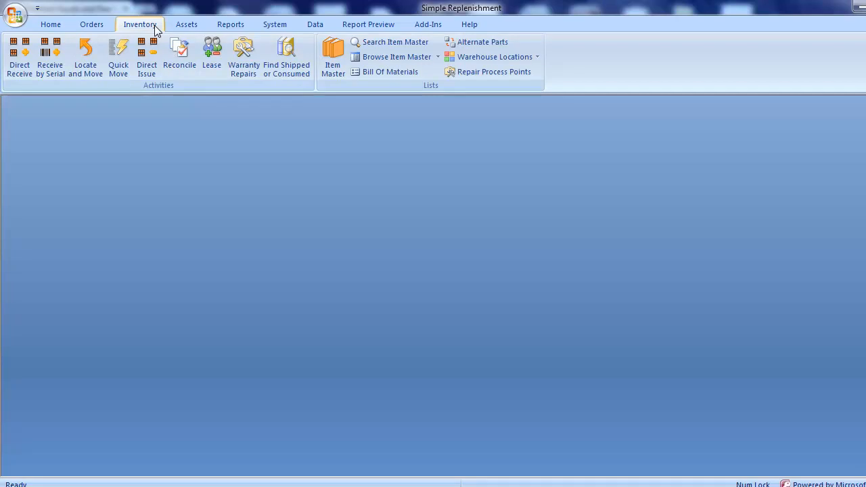
- Open the Item Master list and review the Main Supplier choices for the raw almonds item ALMD-RAW
{"action": "left_click", "coordinate": [328, 60]}
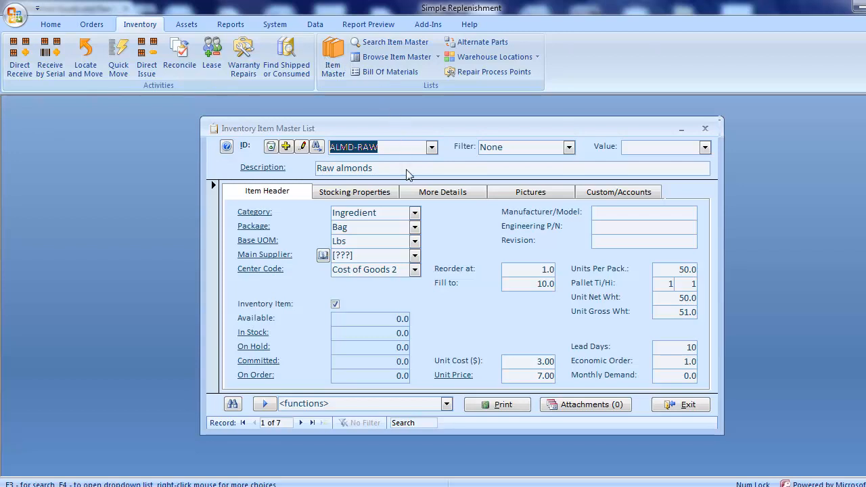
{"action": "left_click", "coordinate": [415, 258]}
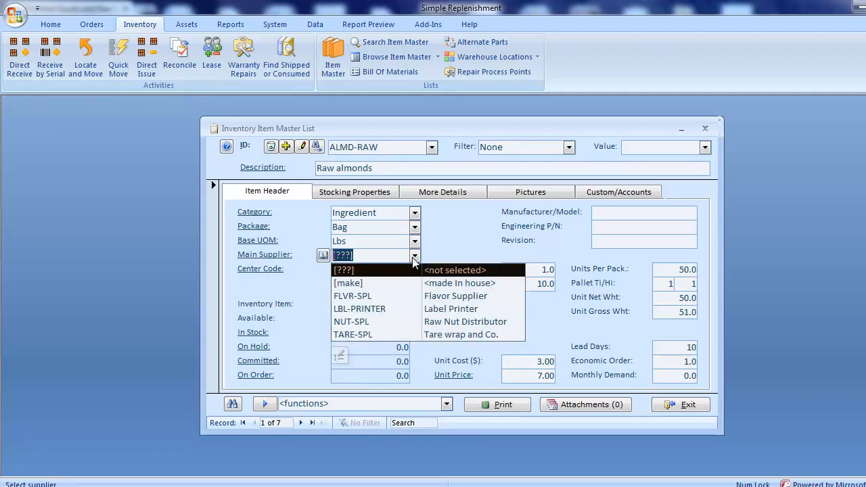
{"action": "left_click", "coordinate": [414, 259]}
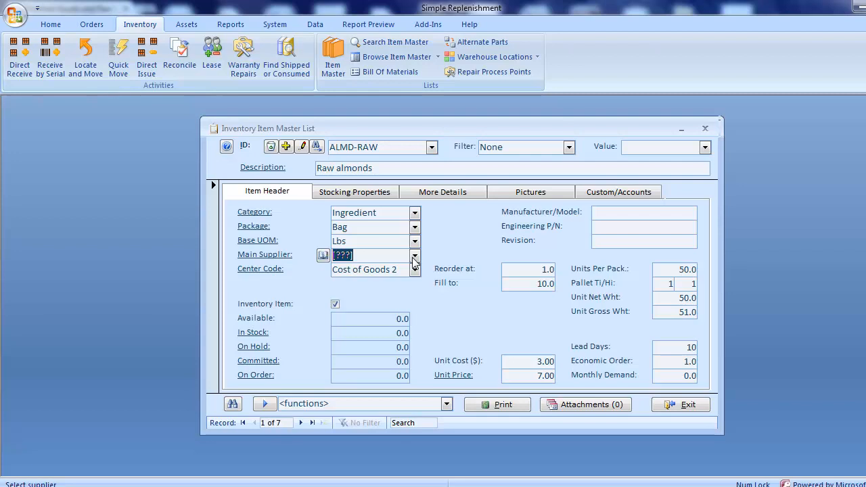
- Bring up item NRG-A40C in the Item Master and review its Main Supplier choices
{"action": "left_click", "coordinate": [434, 147]}
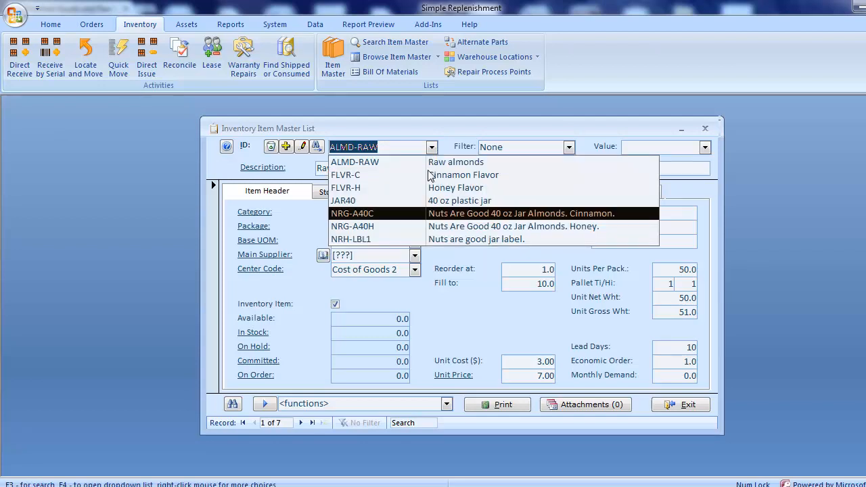
{"action": "left_click", "coordinate": [428, 213]}
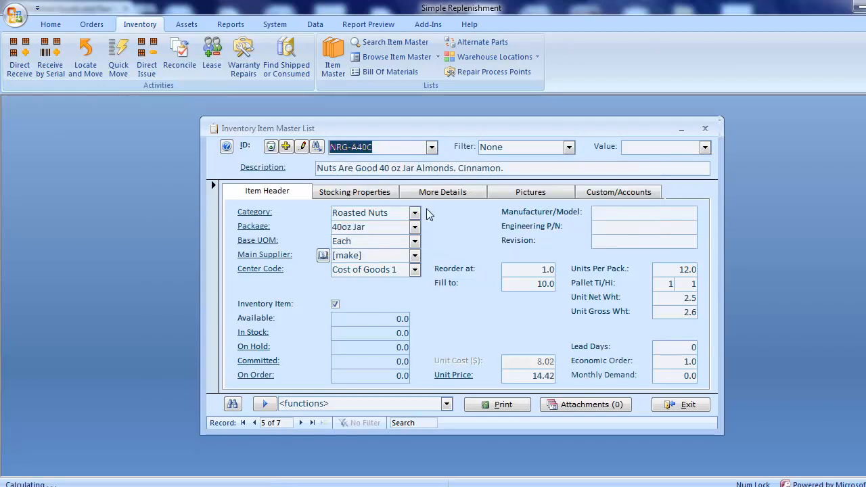
{"action": "left_click", "coordinate": [414, 256]}
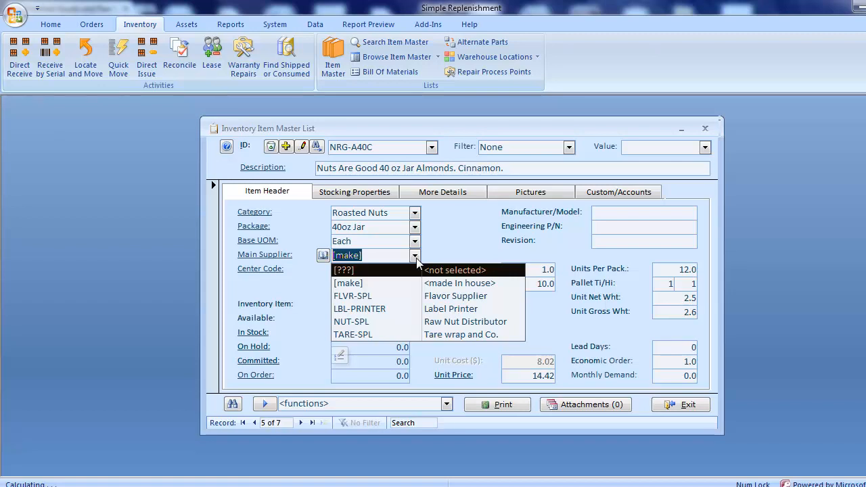
{"action": "left_click", "coordinate": [417, 259]}
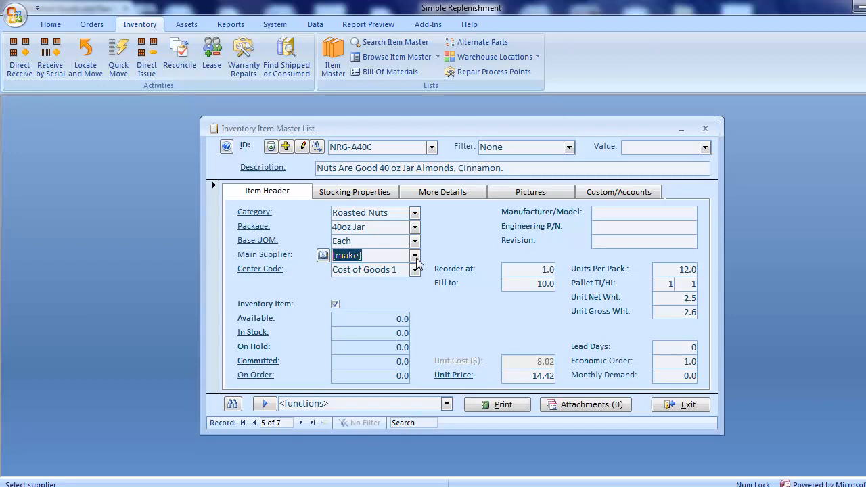
- Open the Inventory To Order report and filter Supplier Name to values that contain "made in"
{"action": "left_click", "coordinate": [230, 25]}
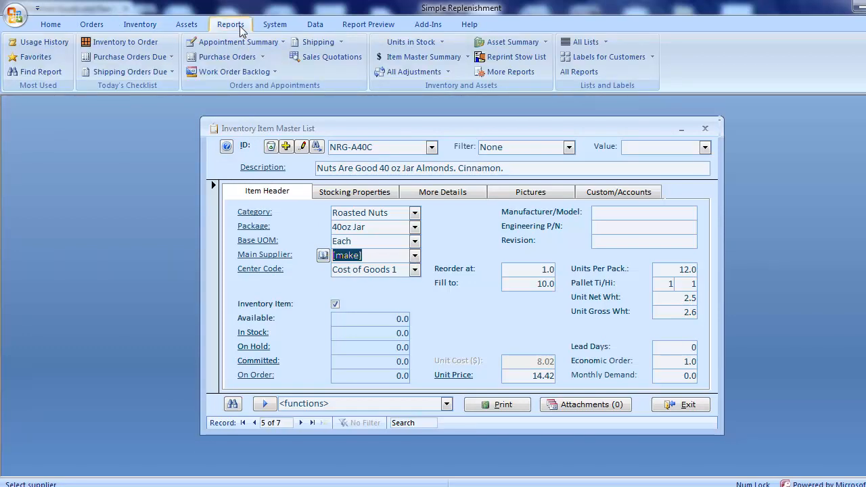
{"action": "left_click", "coordinate": [141, 42]}
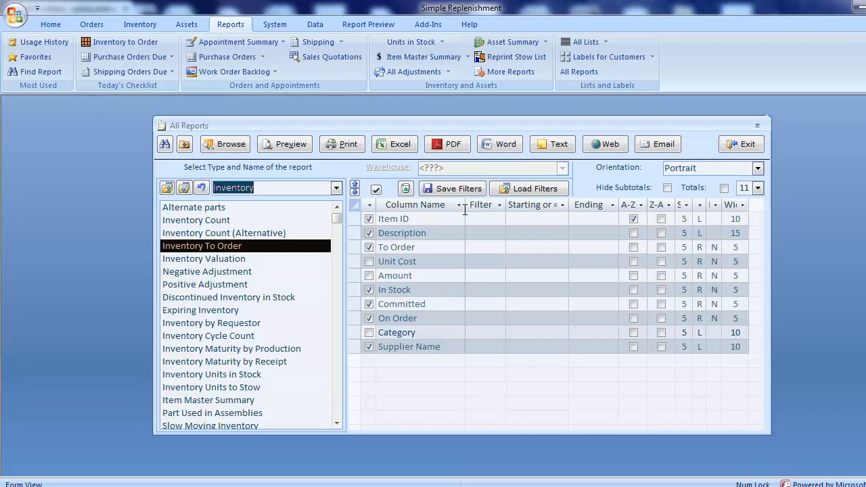
{"action": "left_click", "coordinate": [488, 347]}
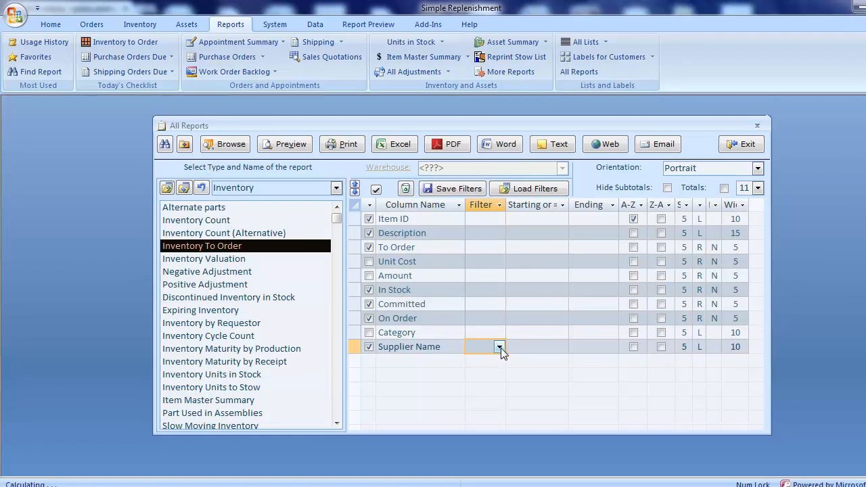
{"action": "left_click", "coordinate": [500, 348]}
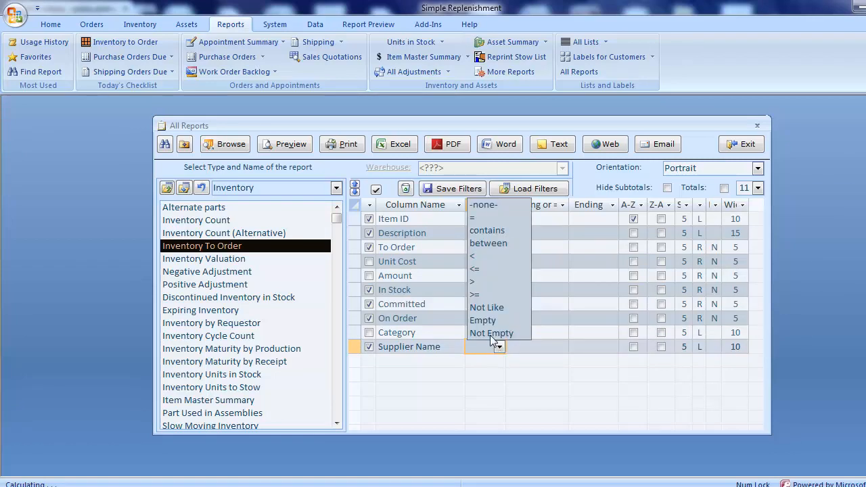
{"action": "left_click", "coordinate": [485, 230]}
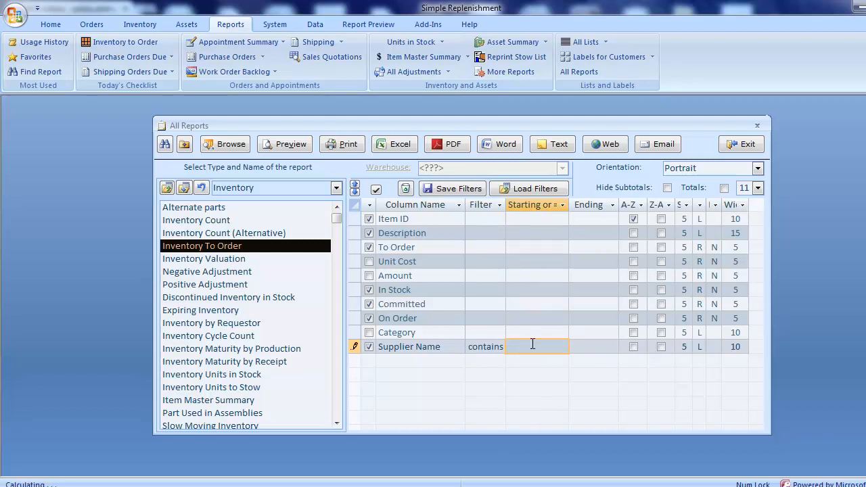
{"action": "type", "text": "made in"}
- Preview the filtered Inventory To Order report, enlarge it to read the items to order, and close the preview
{"action": "left_click", "coordinate": [301, 145]}
{"action": "left_click", "coordinate": [594, 349]}
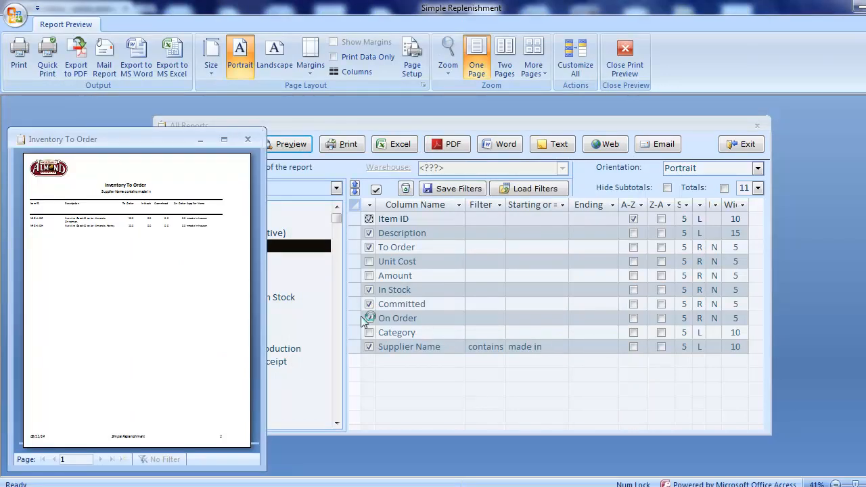
{"action": "left_click", "coordinate": [225, 139]}
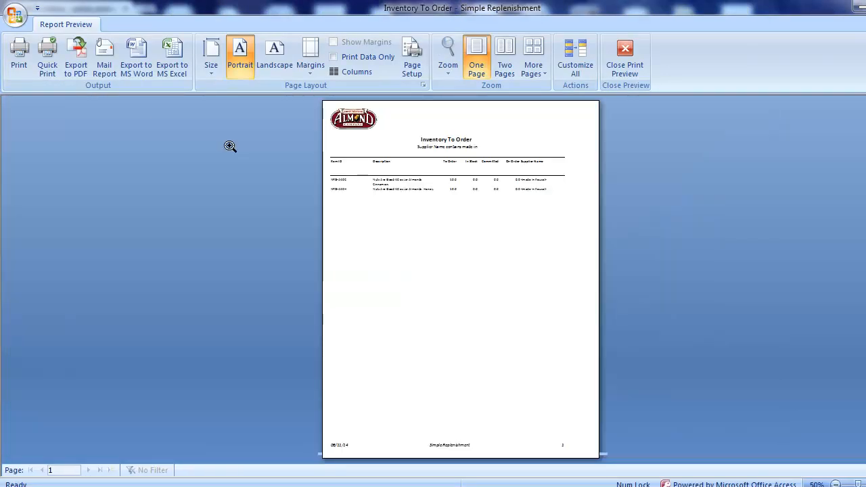
{"action": "left_click", "coordinate": [431, 179]}
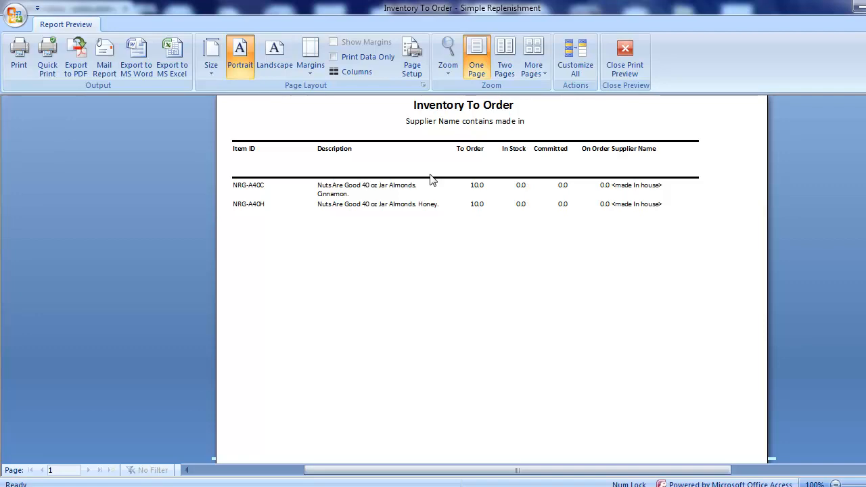
{"action": "left_click", "coordinate": [625, 58]}
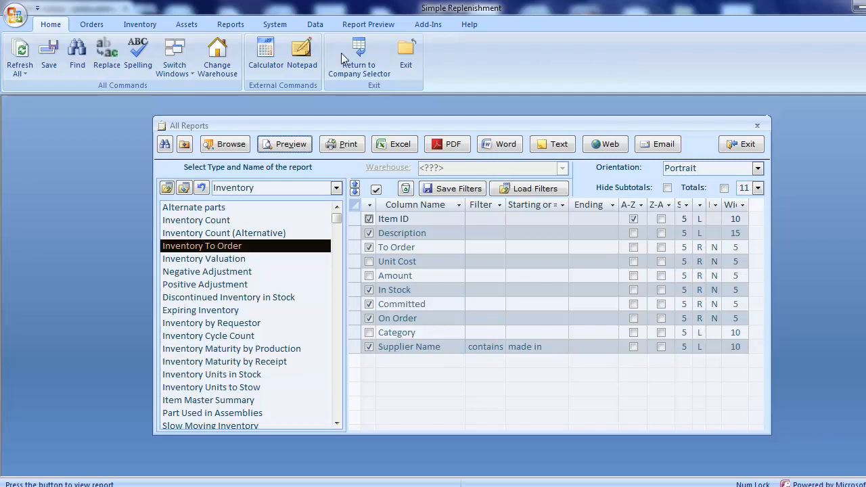
- Open the assembly work order details and create a new work order
{"action": "left_click", "coordinate": [91, 24]}
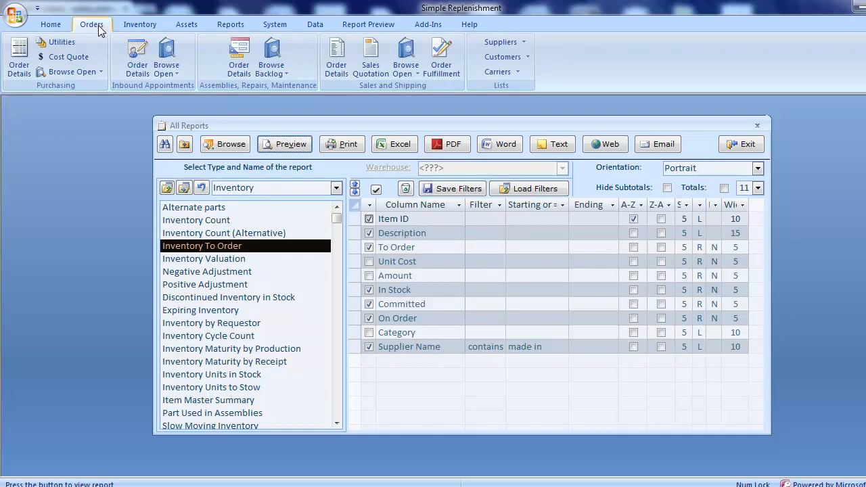
{"action": "left_click", "coordinate": [242, 61]}
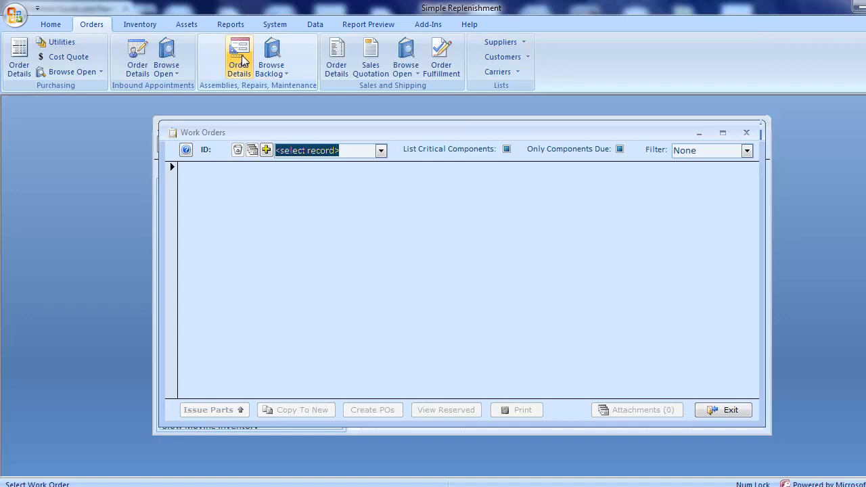
{"action": "left_click", "coordinate": [265, 149]}
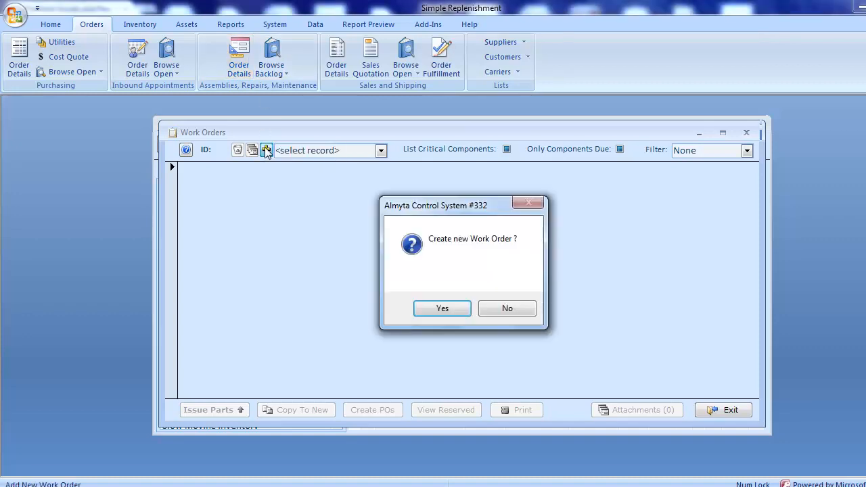
{"action": "left_click", "coordinate": [434, 308]}
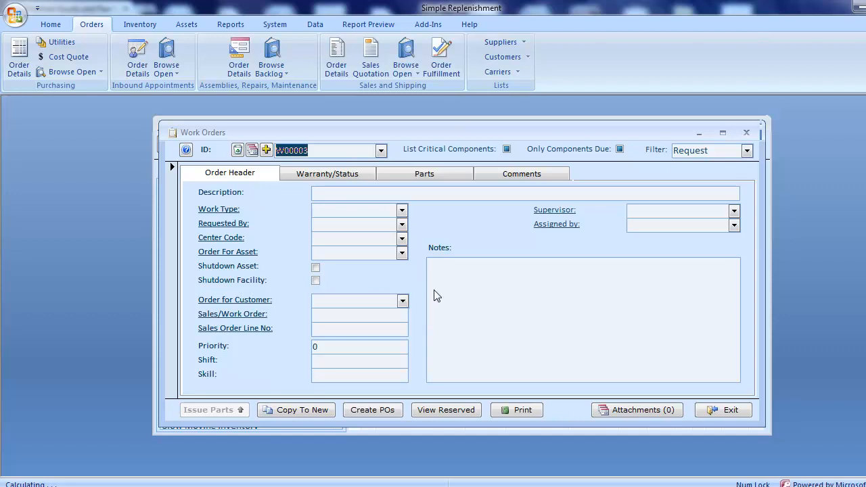
- Set the work order's assembly to NRG-A40C with 12 units and add only its top-level components
{"action": "left_click", "coordinate": [440, 176]}
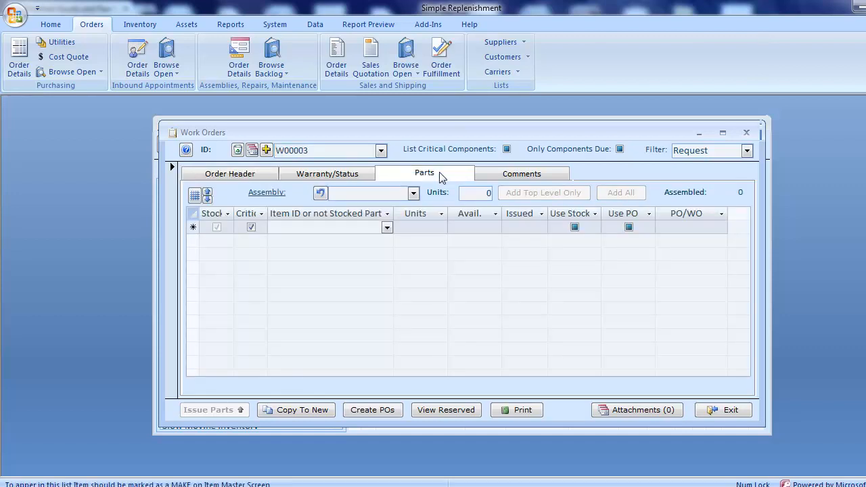
{"action": "left_click", "coordinate": [413, 194]}
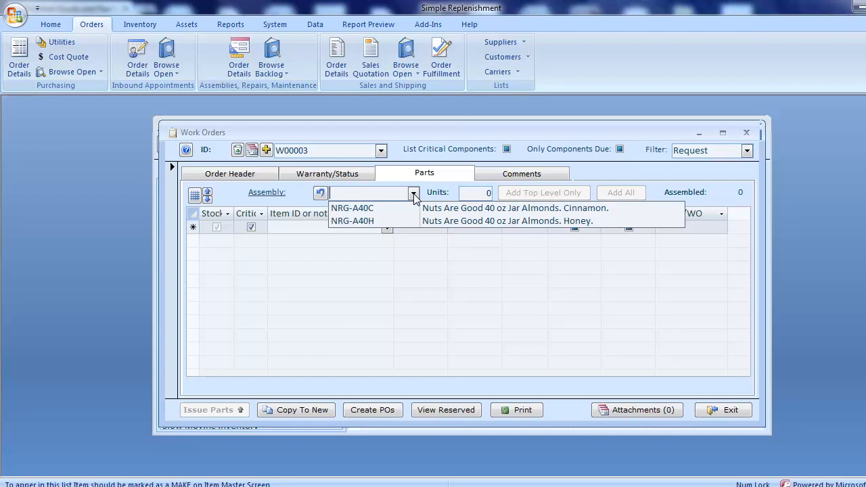
{"action": "left_click", "coordinate": [413, 210]}
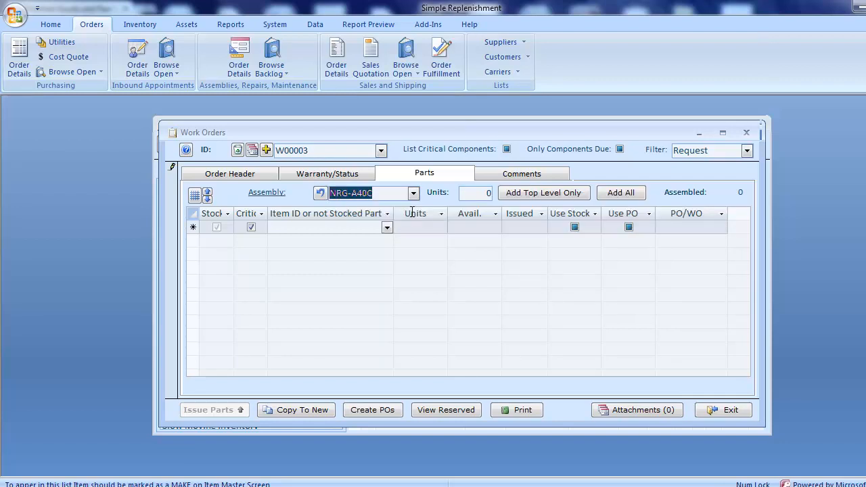
{"action": "left_click", "coordinate": [482, 192]}
{"action": "type", "text": "12"}
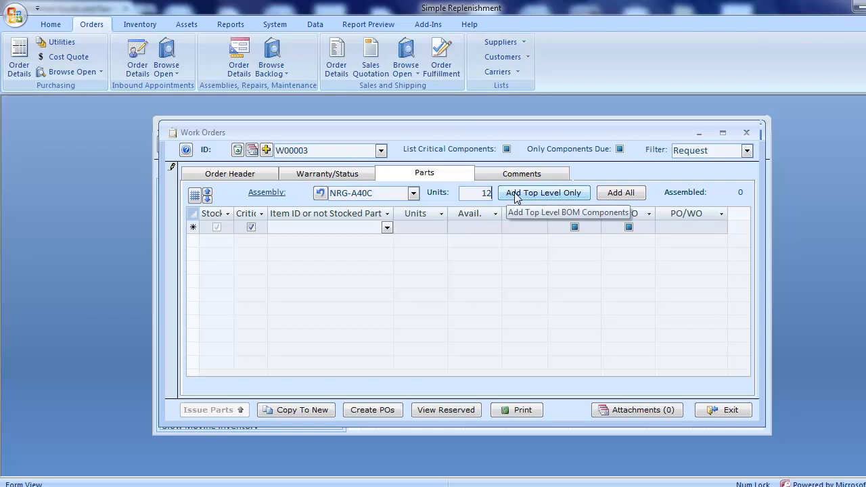
{"action": "left_click", "coordinate": [516, 196]}
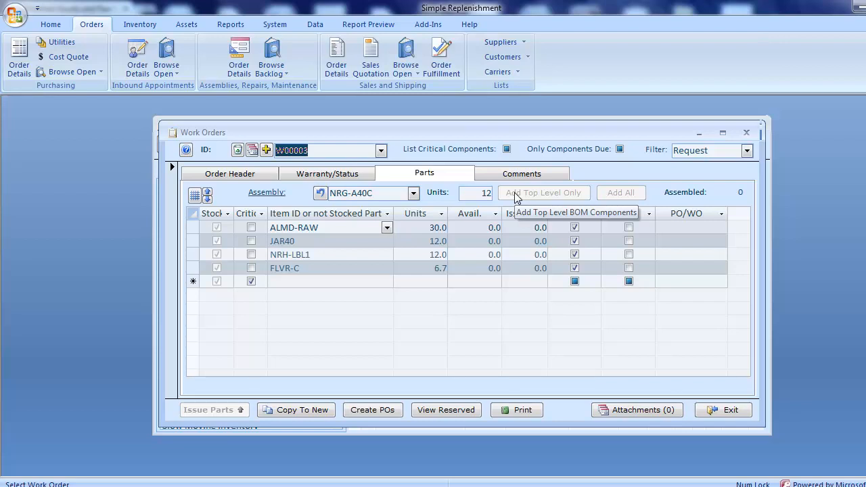
- Check the work order's status details and create a second work order
{"action": "left_click", "coordinate": [361, 180]}
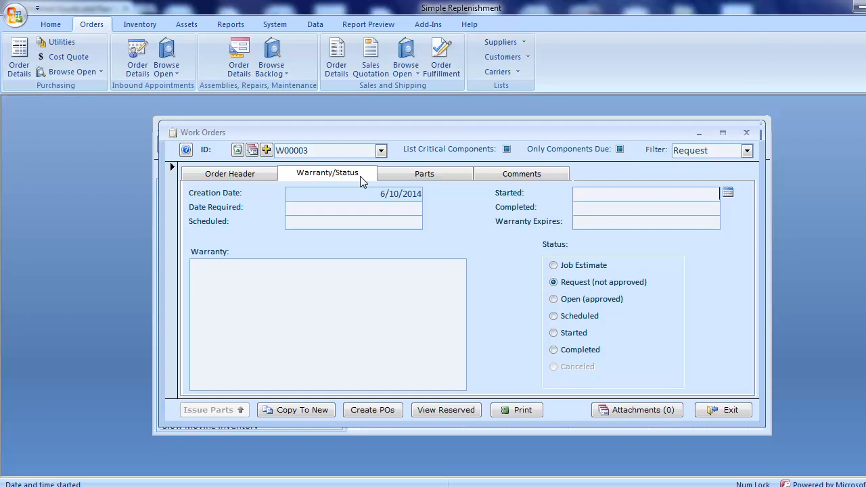
{"action": "left_click", "coordinate": [268, 154]}
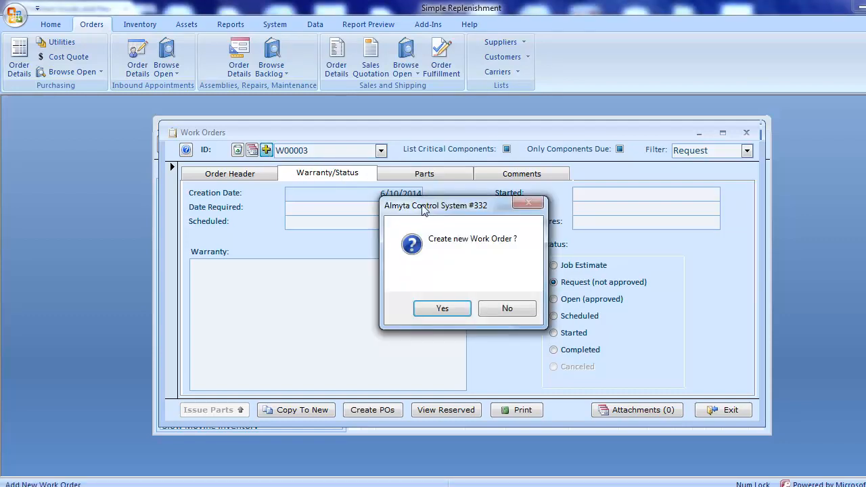
{"action": "left_click", "coordinate": [454, 307]}
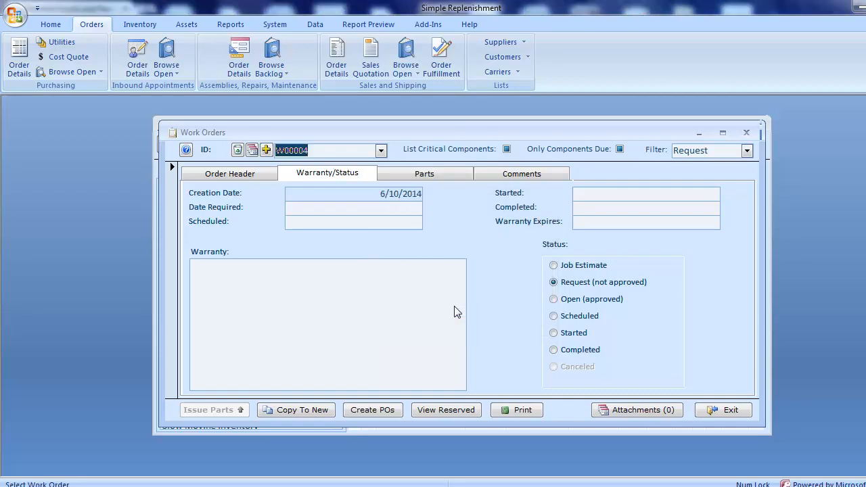
- Set the second work order's assembly to NRG-A40H with 12 units and add only its top-level components
{"action": "left_click", "coordinate": [438, 178]}
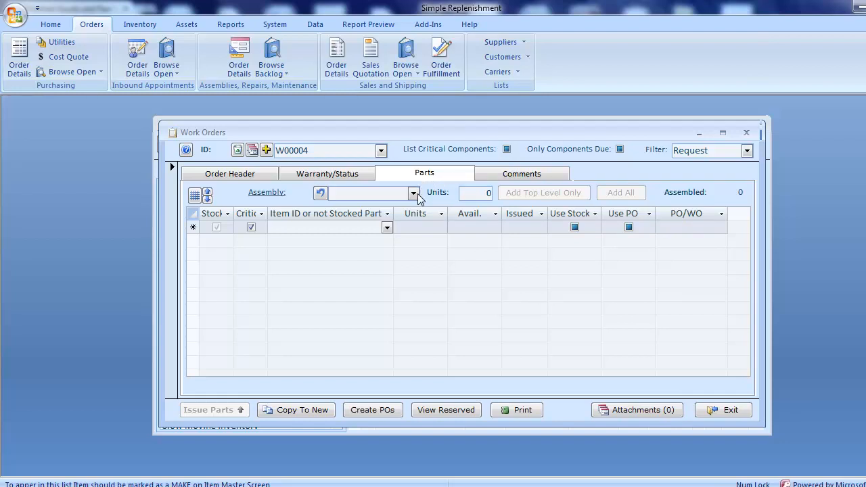
{"action": "left_click", "coordinate": [413, 194]}
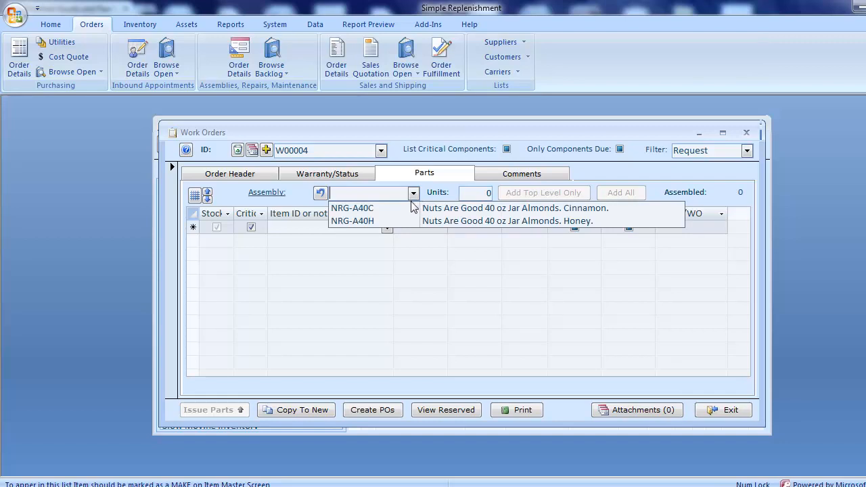
{"action": "left_click", "coordinate": [411, 221]}
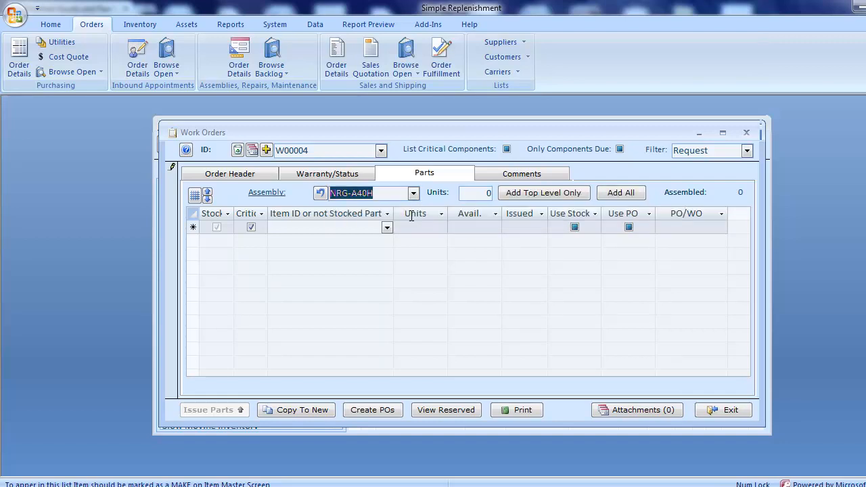
{"action": "left_click", "coordinate": [478, 193]}
{"action": "type", "text": "12"}
{"action": "left_click", "coordinate": [539, 195]}
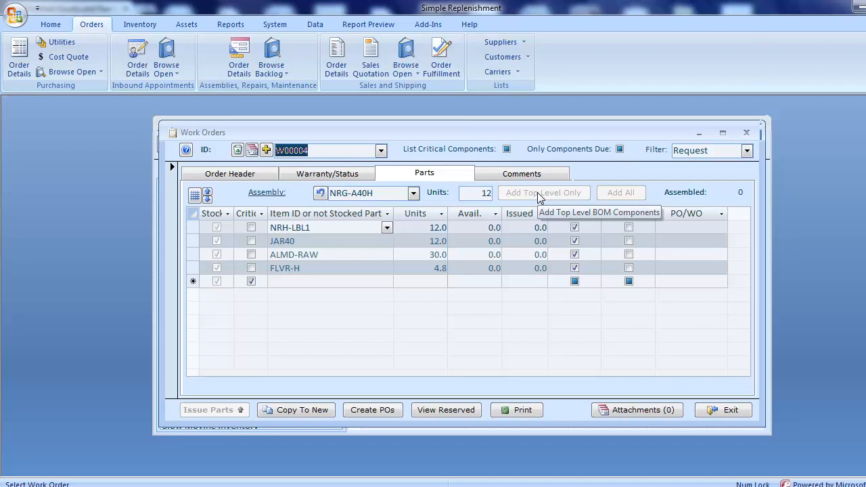
- Set the NRG-A40H work order's status to Open (approved) and close the Work Orders form
{"action": "left_click", "coordinate": [358, 175]}
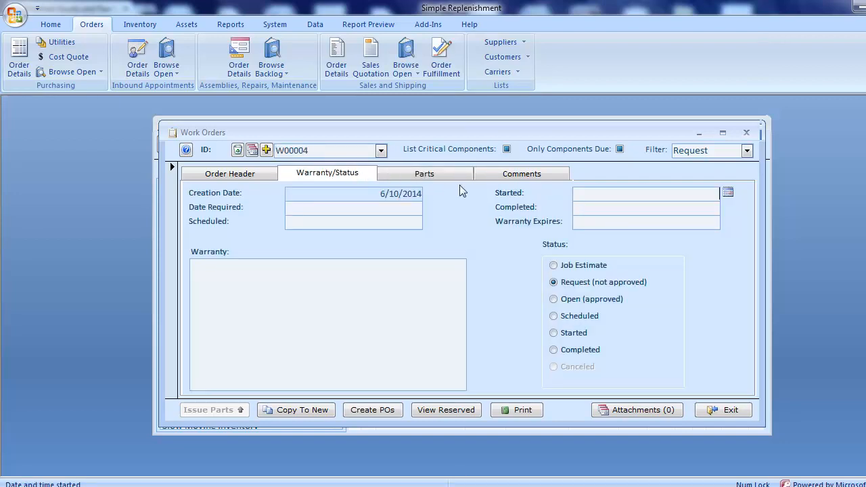
{"action": "left_click", "coordinate": [554, 299]}
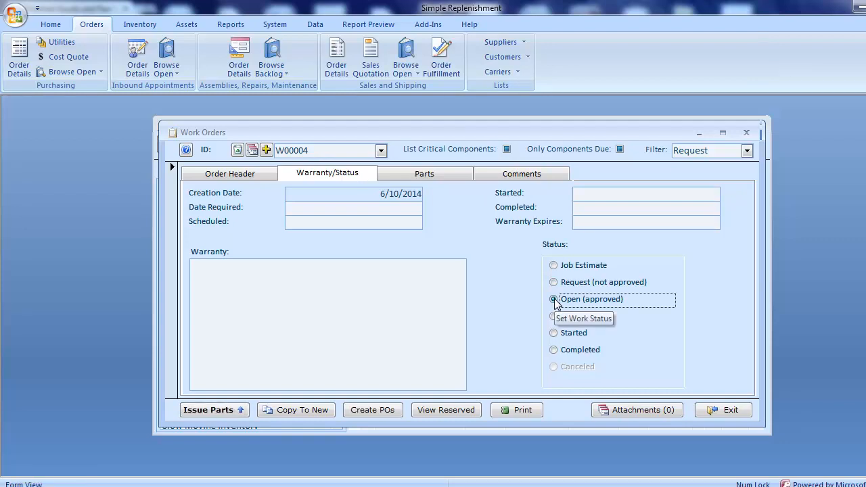
{"action": "left_click", "coordinate": [706, 412]}
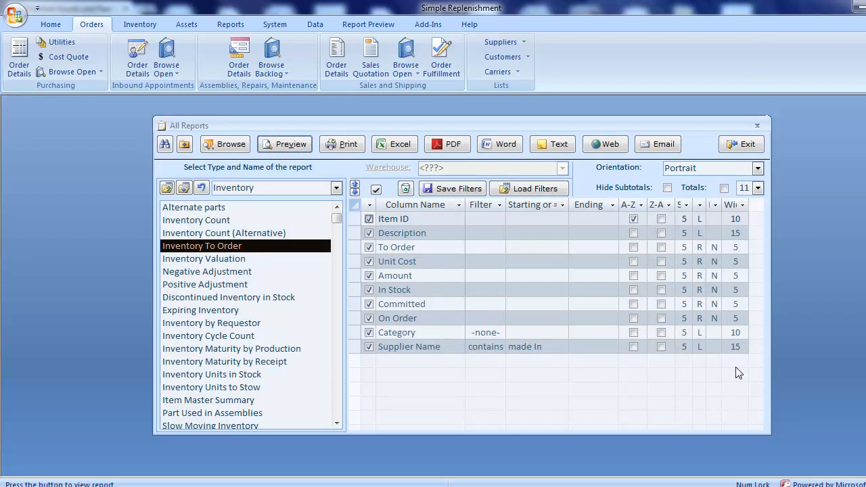
- Close the All Reports form and display item NRG-A40H in the Inventory Item Master List
{"action": "left_click", "coordinate": [754, 146]}
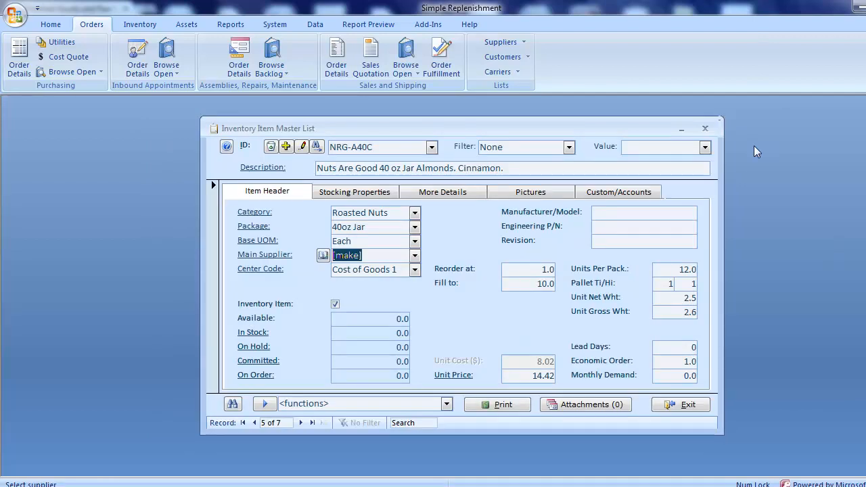
{"action": "left_click", "coordinate": [431, 147]}
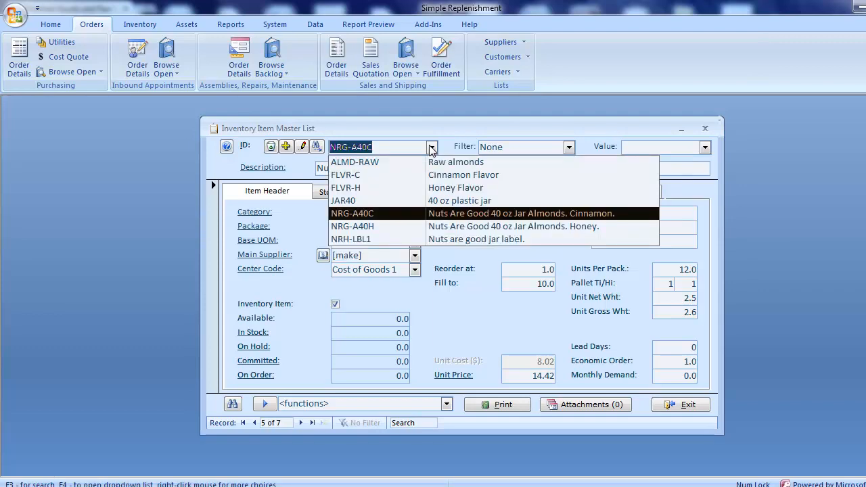
{"action": "left_click", "coordinate": [408, 227]}
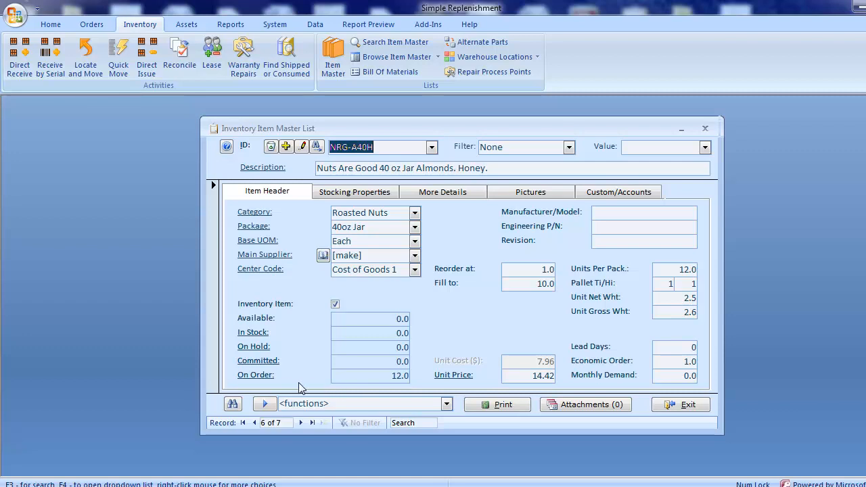
- List the incoming orders behind the NRG-A40H On Order quantity and open the production work order's details
{"action": "left_click", "coordinate": [261, 375]}
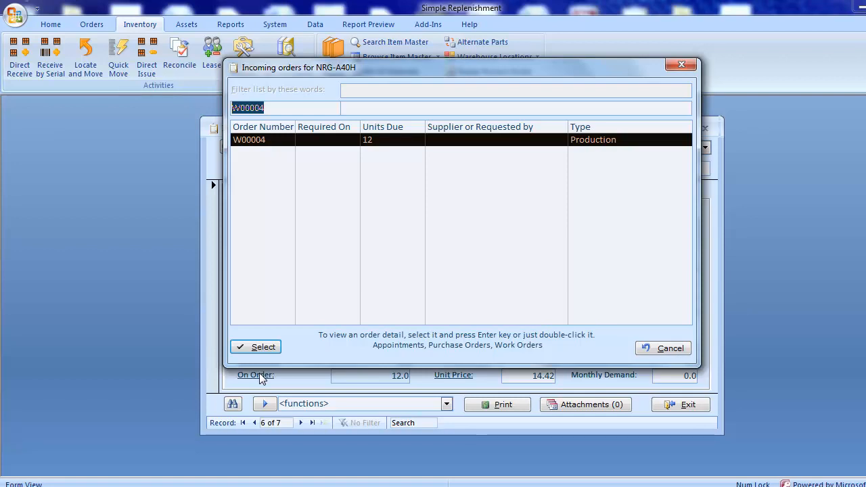
{"action": "left_click", "coordinate": [269, 144]}
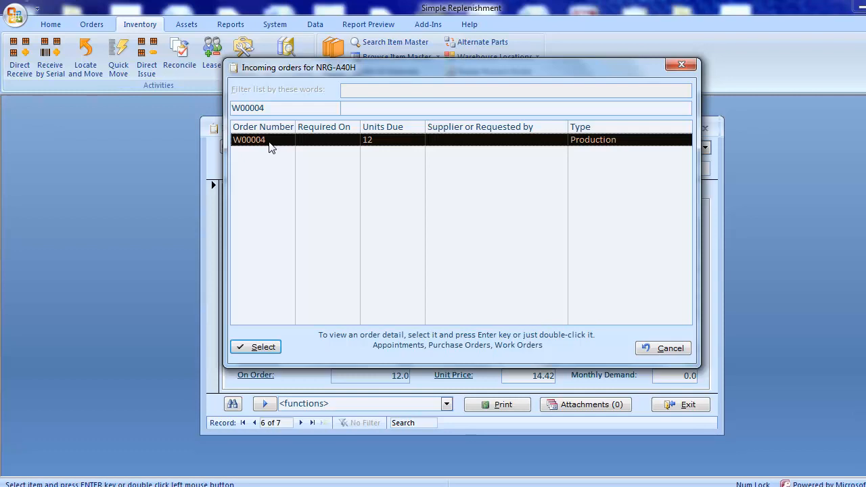
{"action": "double_click", "coordinate": [269, 141]}
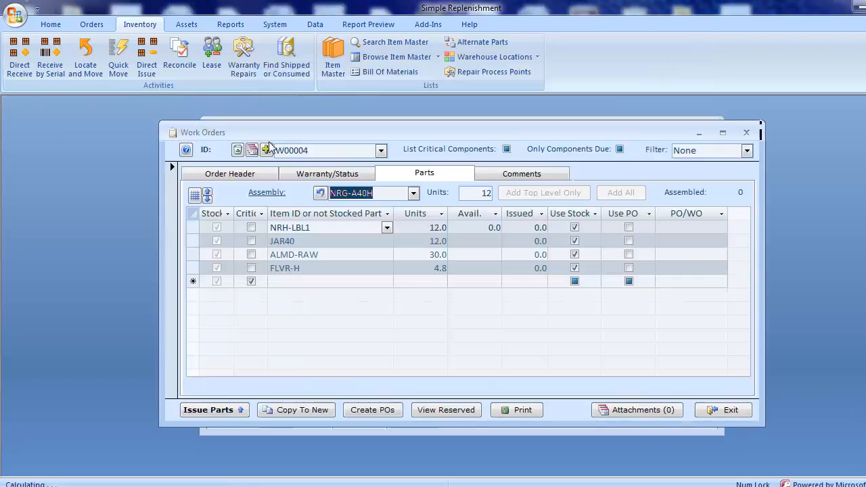